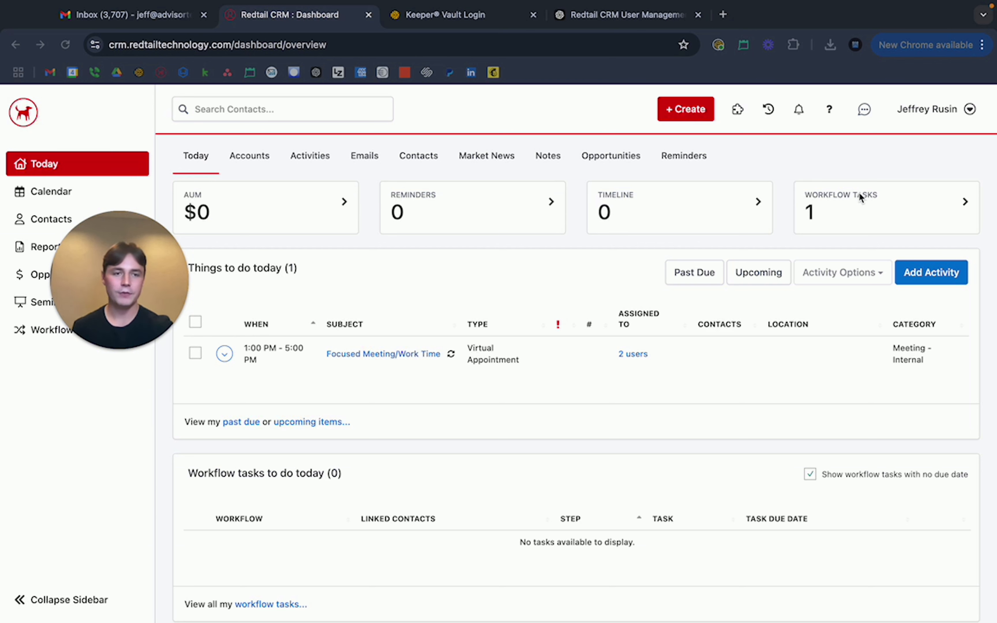
Go to Manage Your Account > Manage Database Users & Teams and show the Add options.
click(935, 110)
click(957, 115)
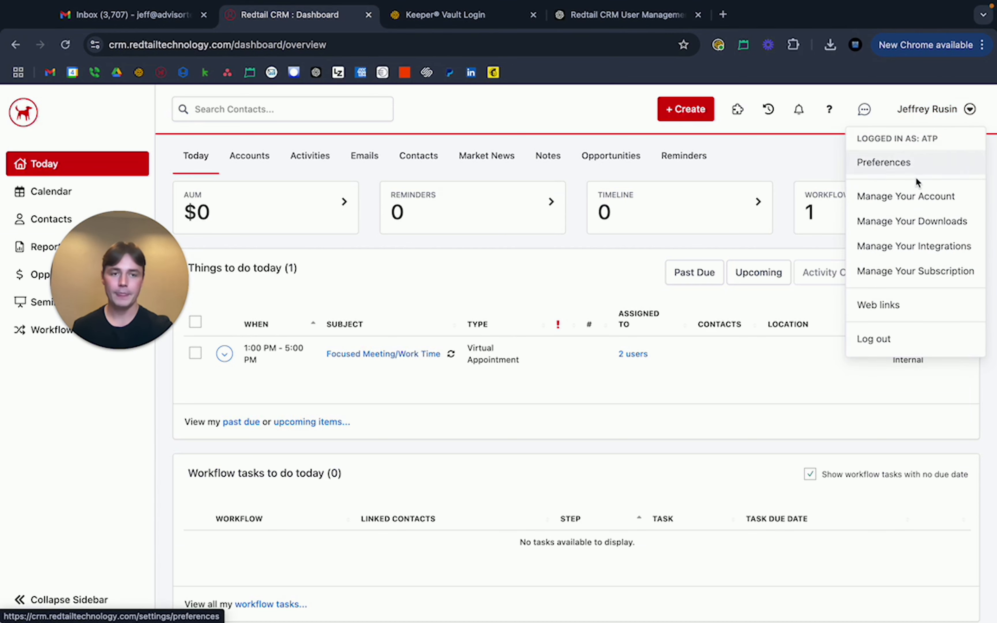
click(906, 197)
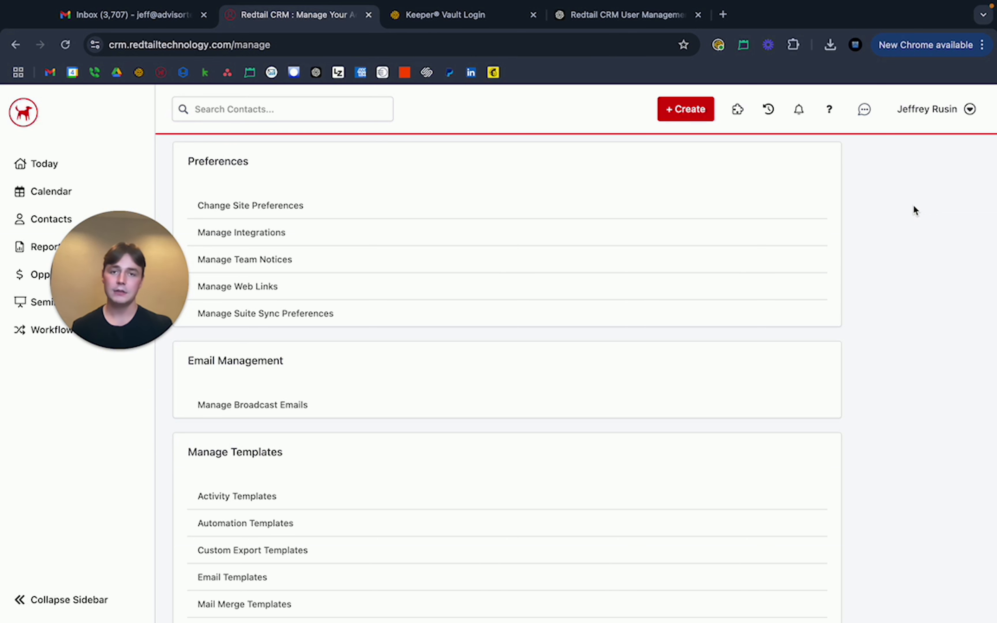
scroll(914, 211, down, 8)
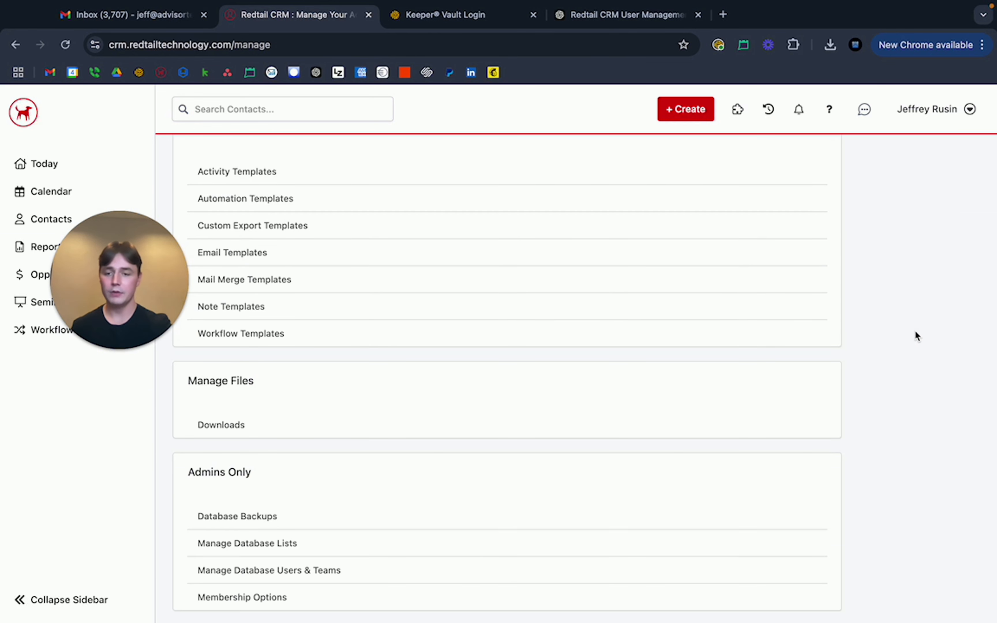
click(323, 577)
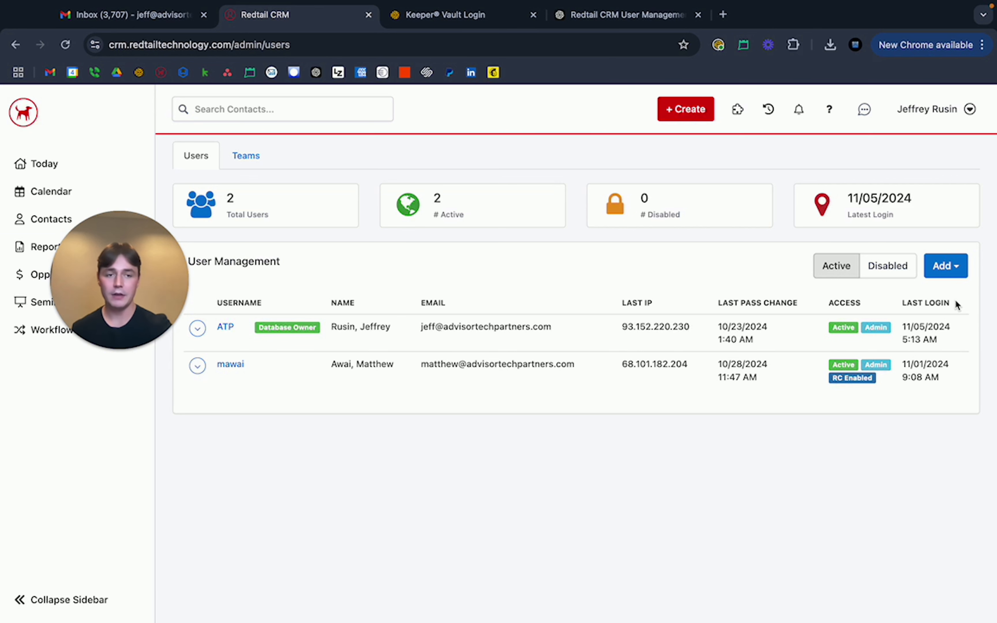
click(945, 270)
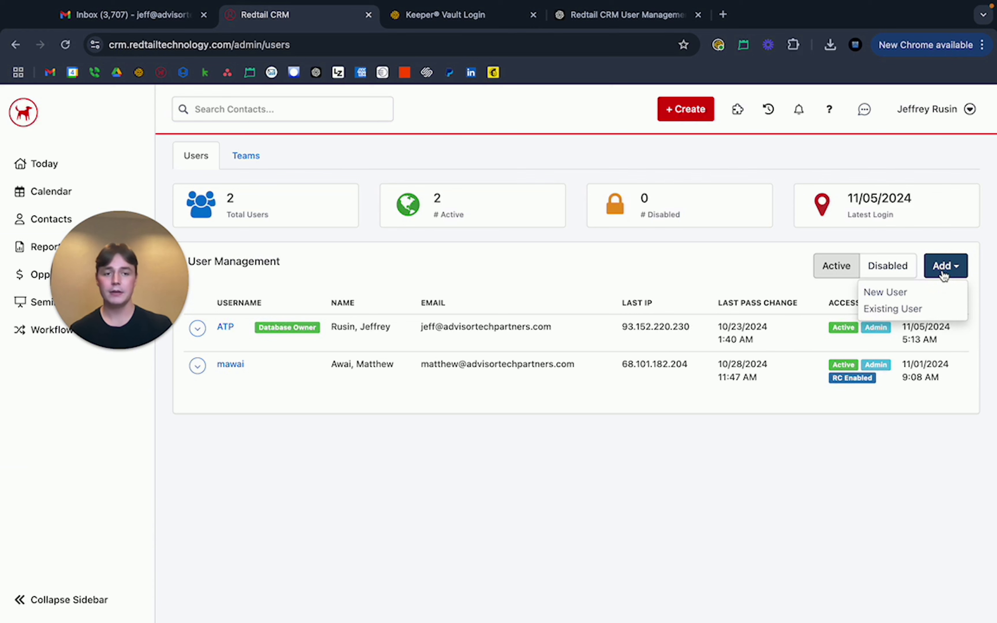
Start a New User with the suggested username and enter the password and its confirmation.
click(886, 292)
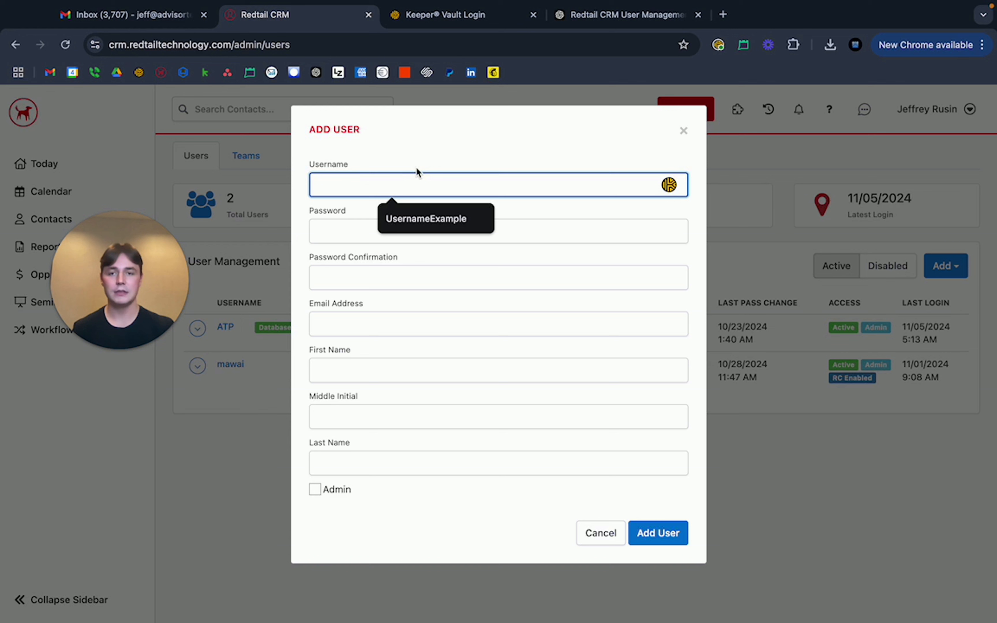
click(410, 219)
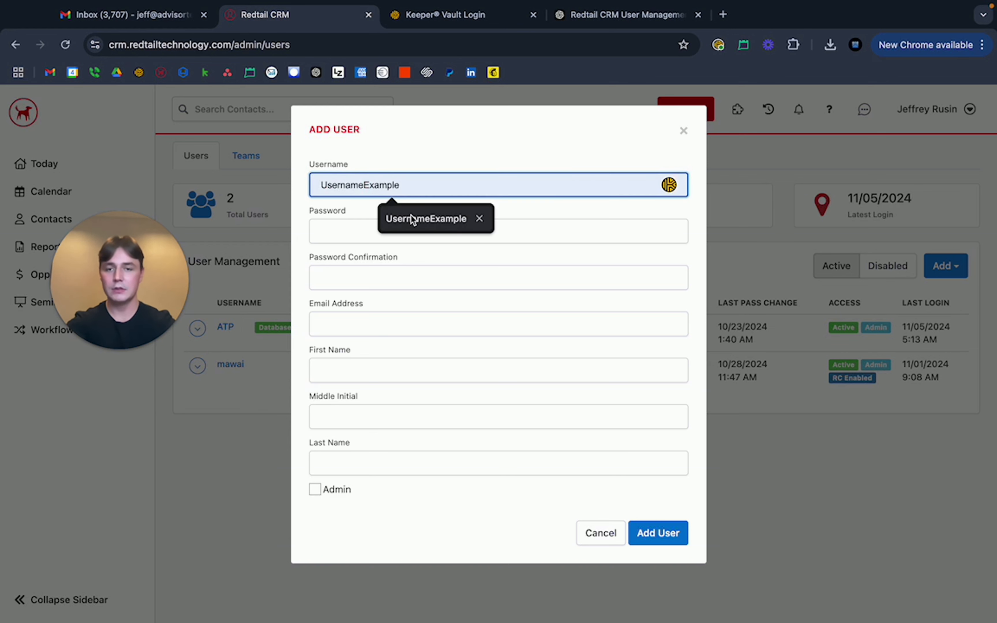
click(405, 234)
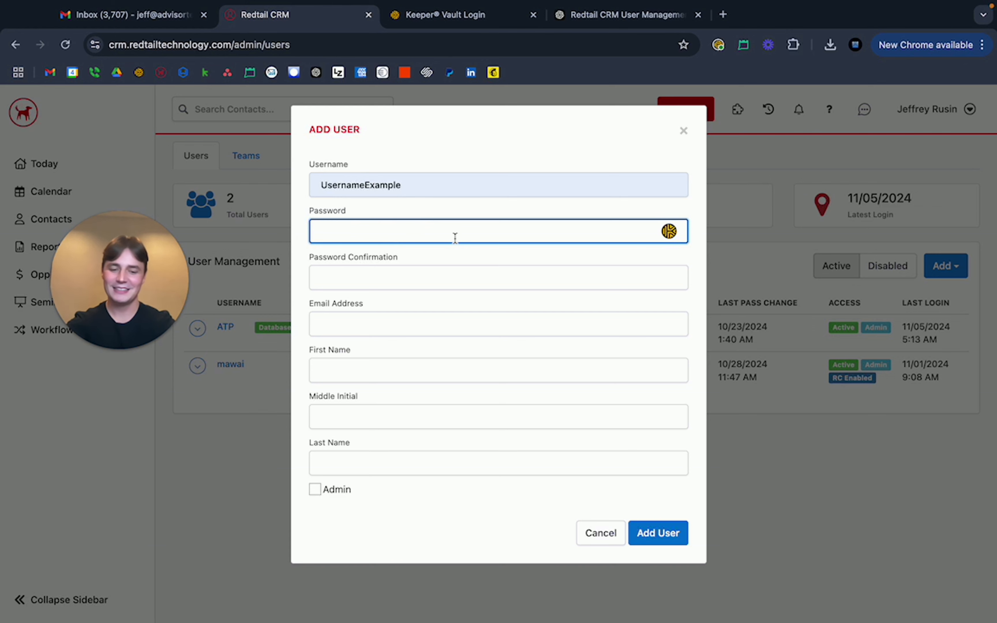
text(•••••••••)
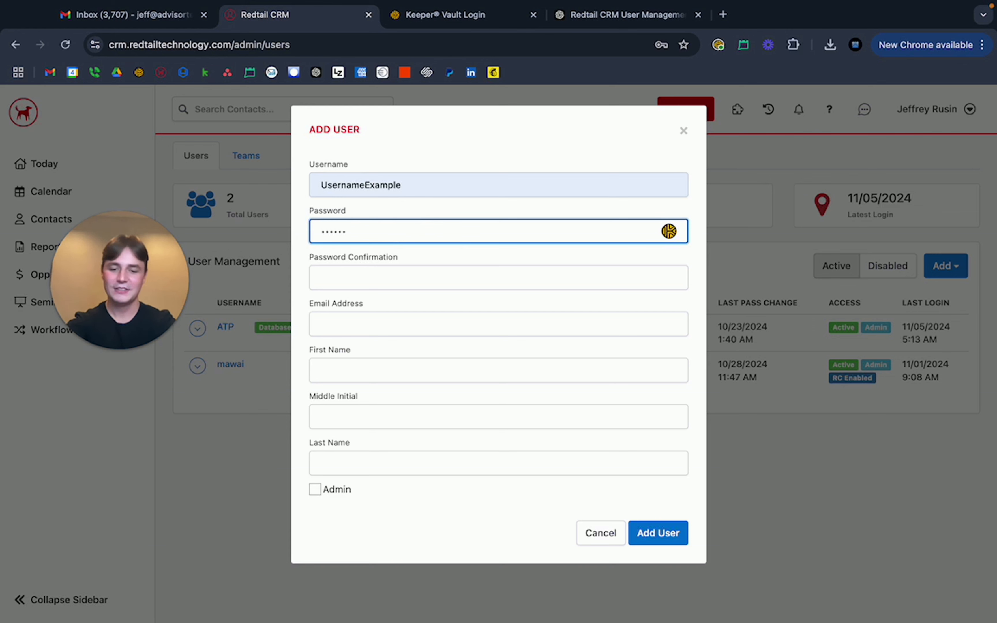
text(•)
click(434, 276)
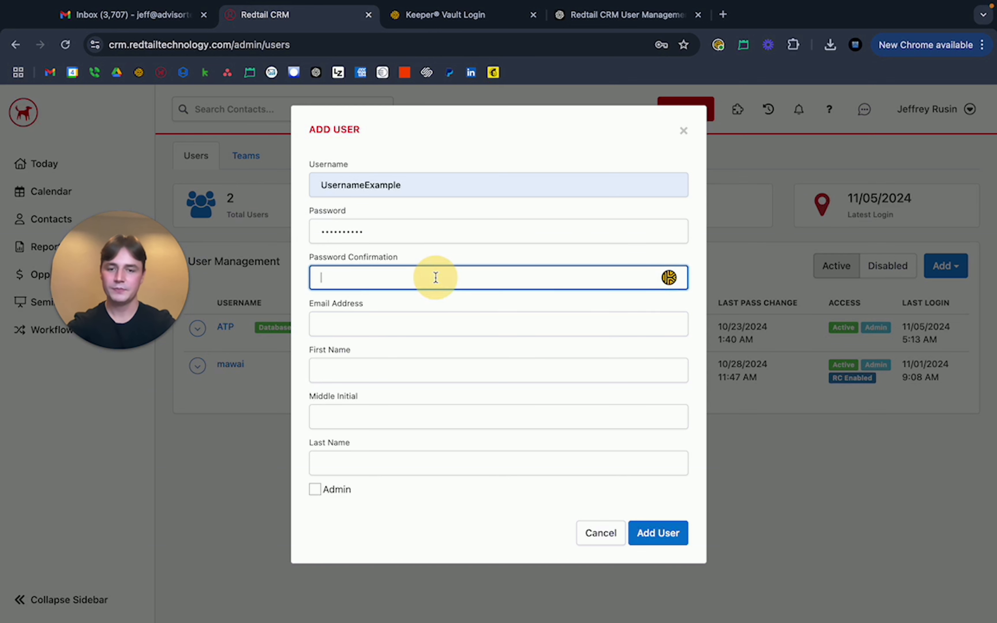
text(••)
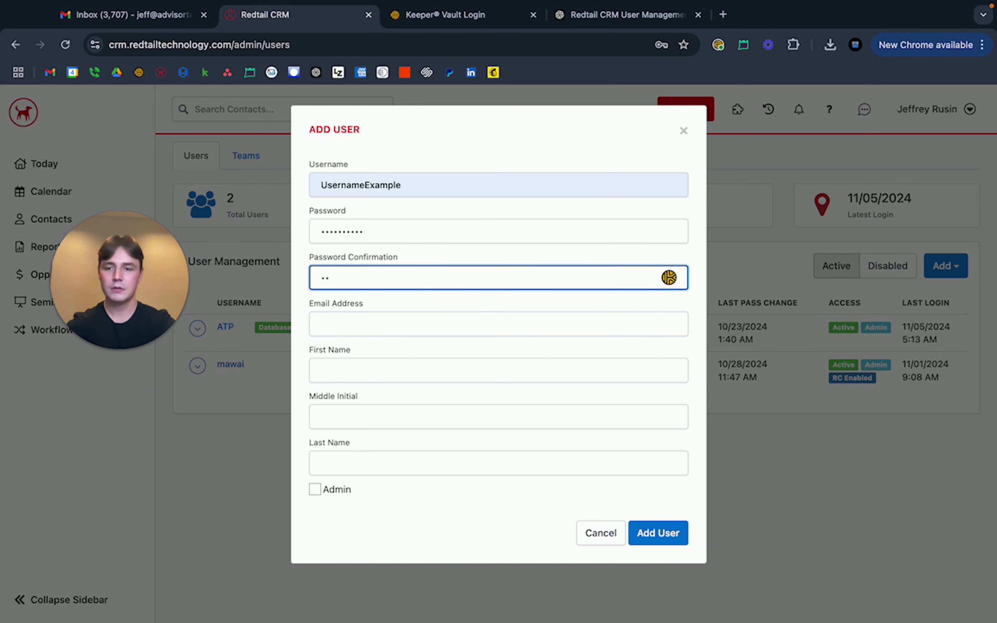
text(•••••••)
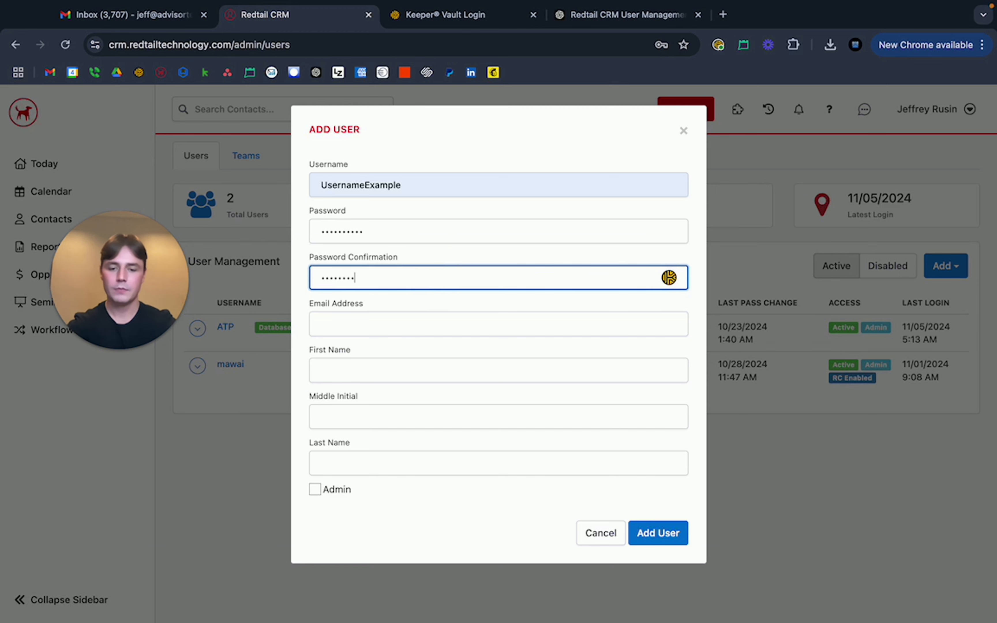
text(••)
click(417, 325)
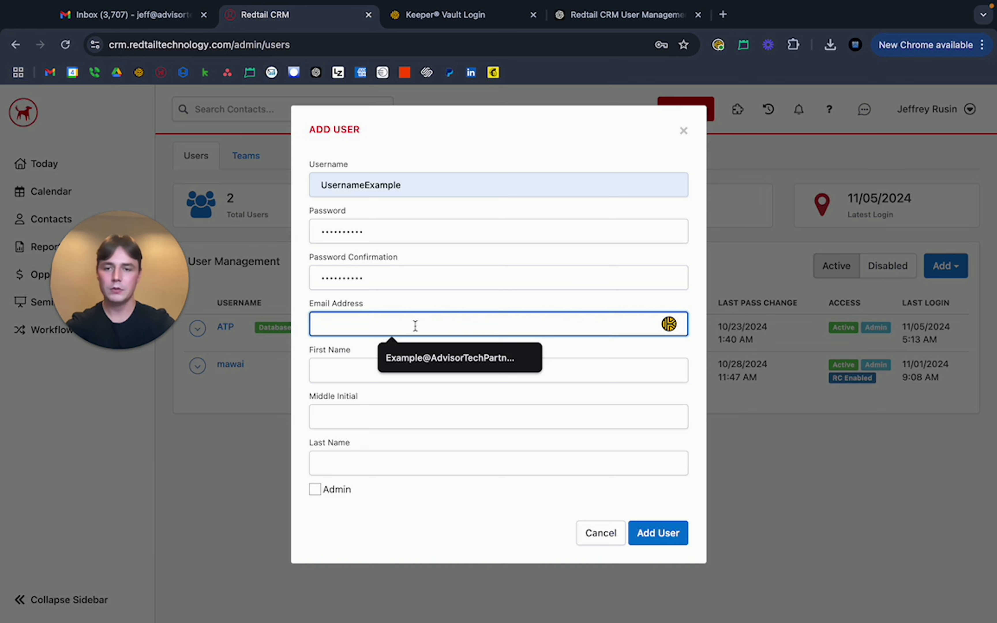
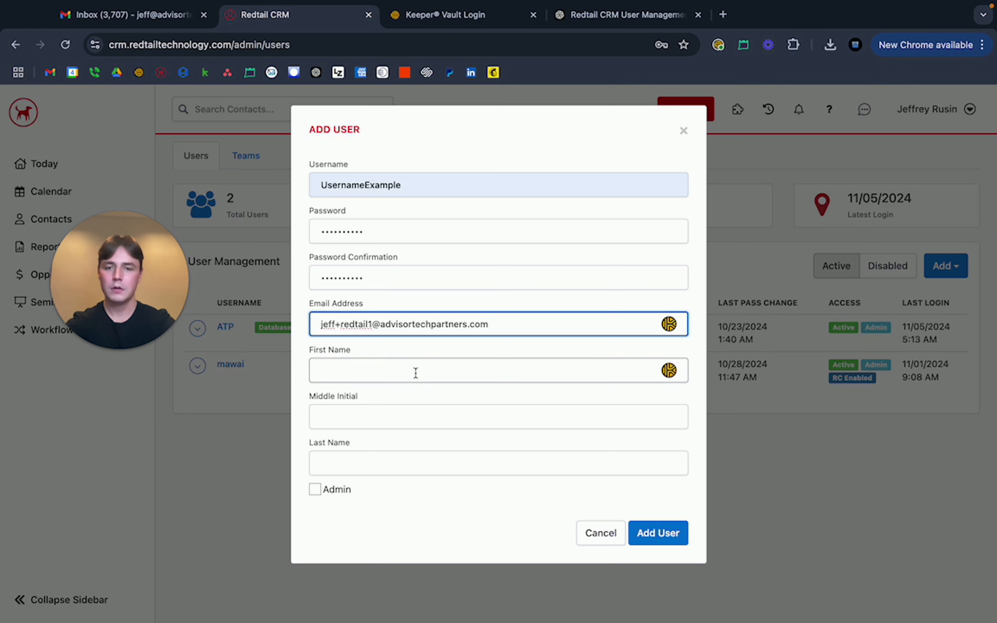
Fill in the user's e-mail, first and last name, leave Admin unchecked, and add the user.
click(416, 373)
text(Joe)
key(Tab)
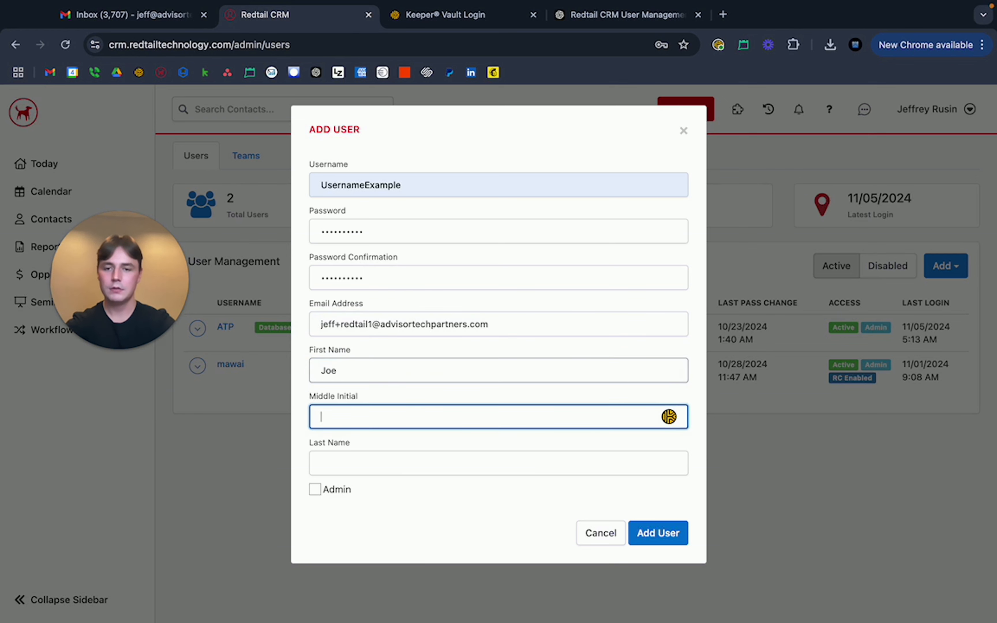
key(Tab)
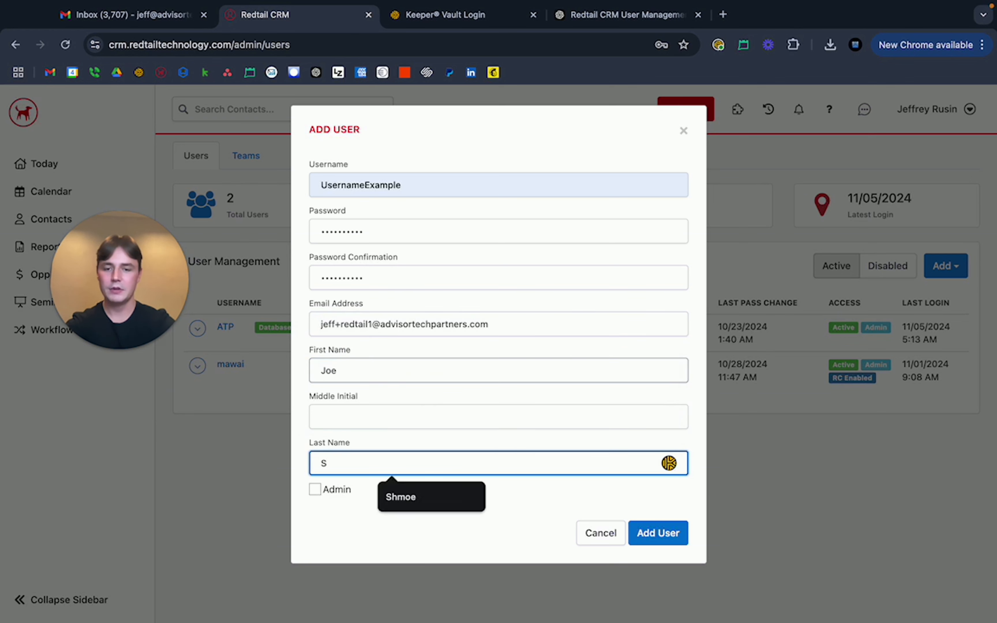
click(405, 496)
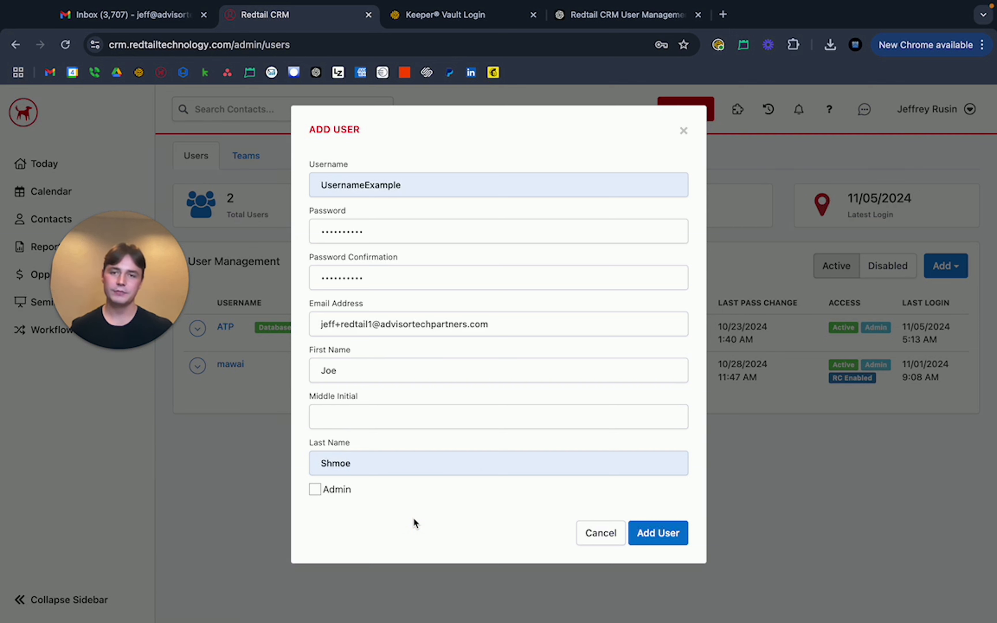
click(315, 491)
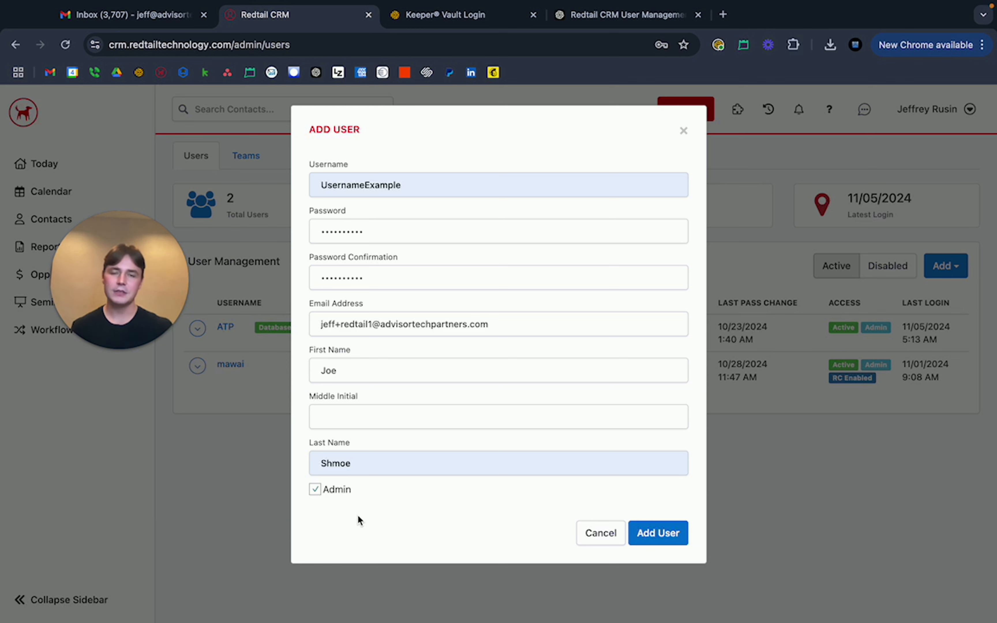
click(316, 489)
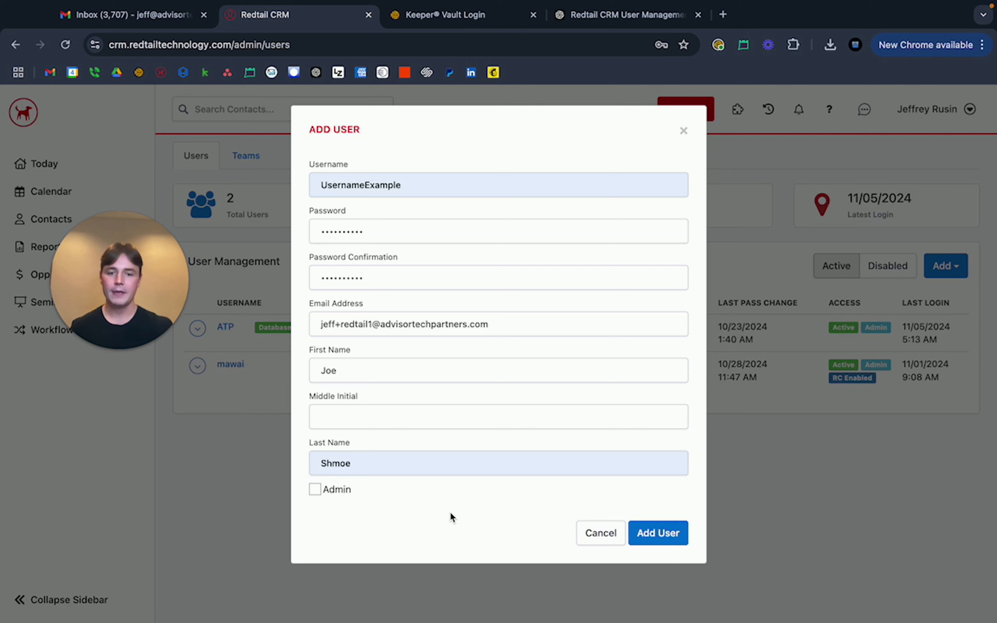
click(668, 531)
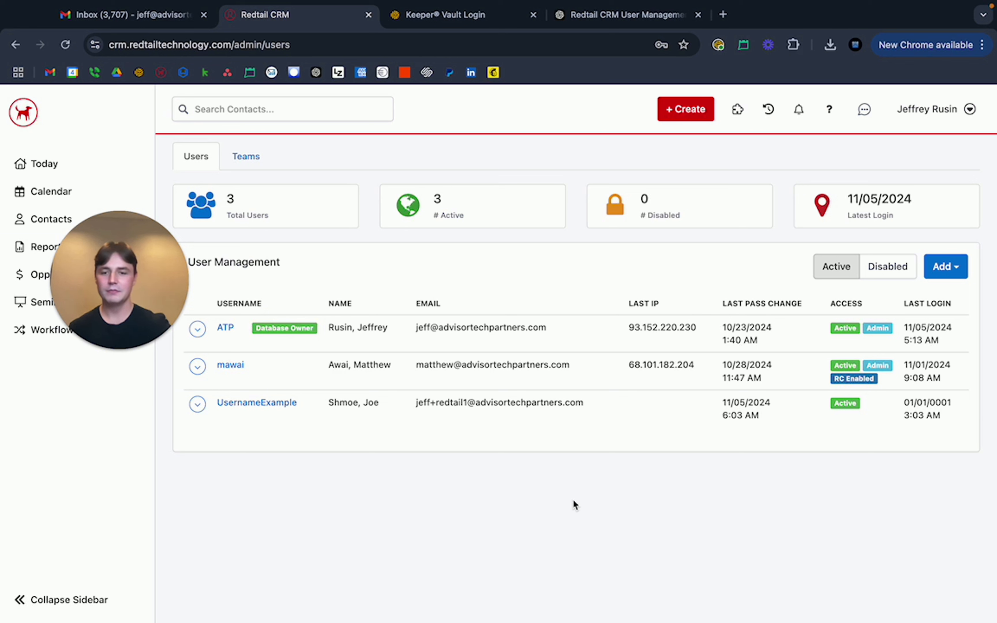
Highlight the new UsernameExample row in the user list to confirm it appears.
drag(326, 402, 400, 429)
click(449, 471)
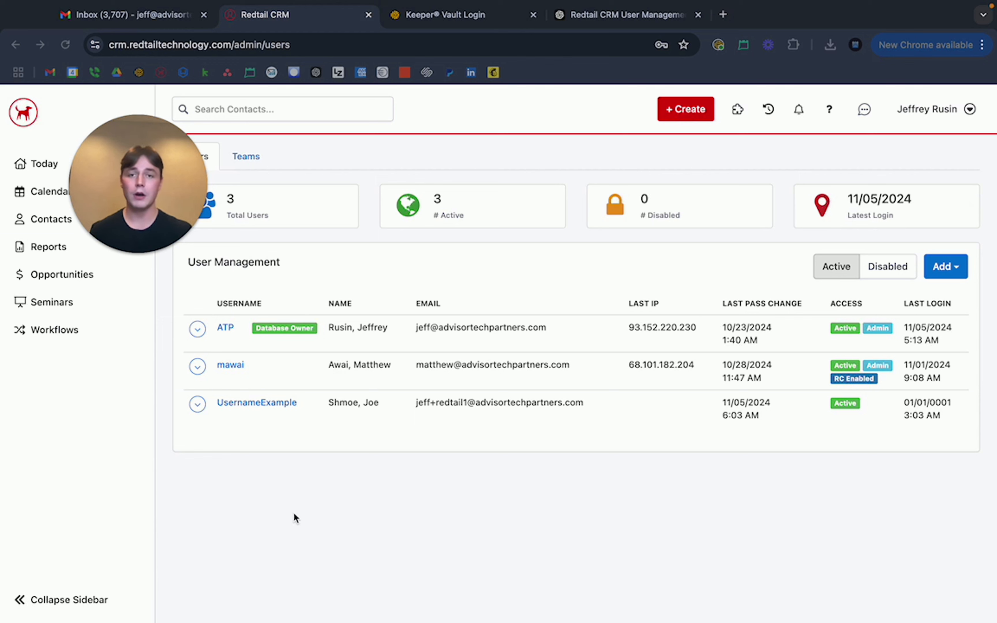
View UsernameExample's Edit User Info form, close it unchanged, and reopen its row actions.
click(197, 404)
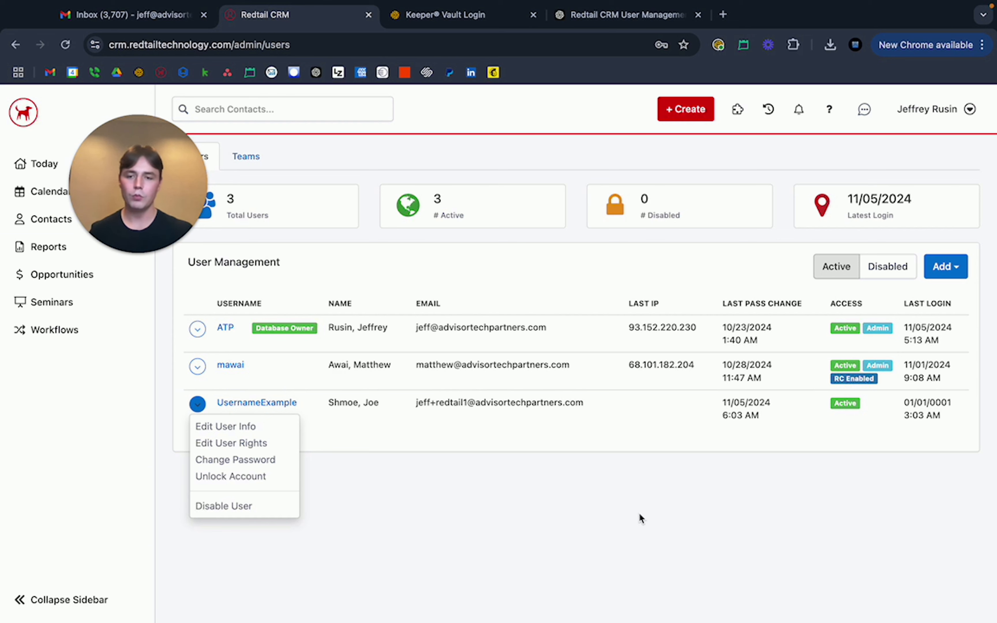
click(256, 427)
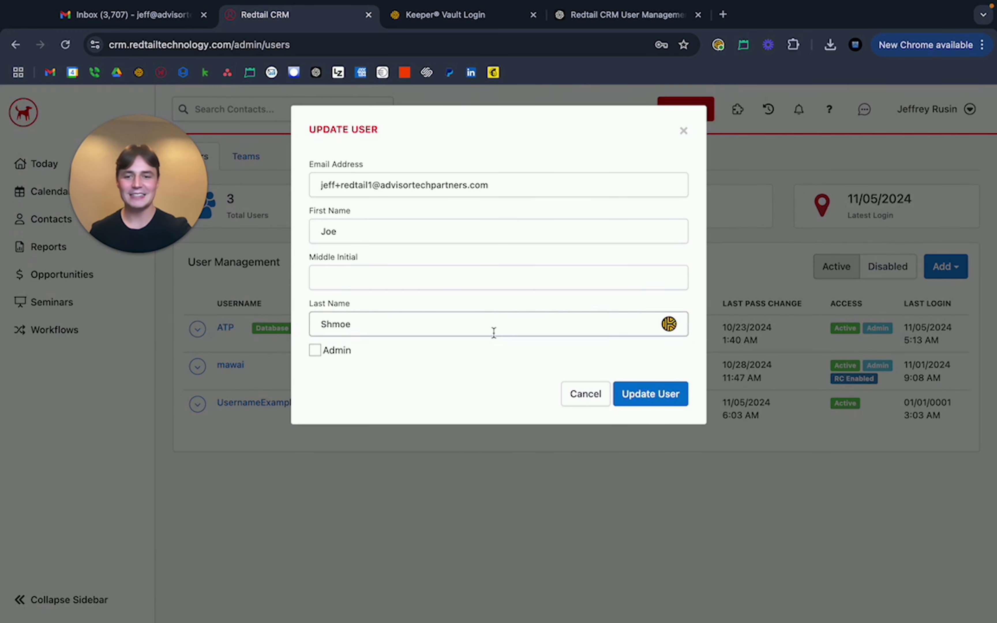
double_click(493, 333)
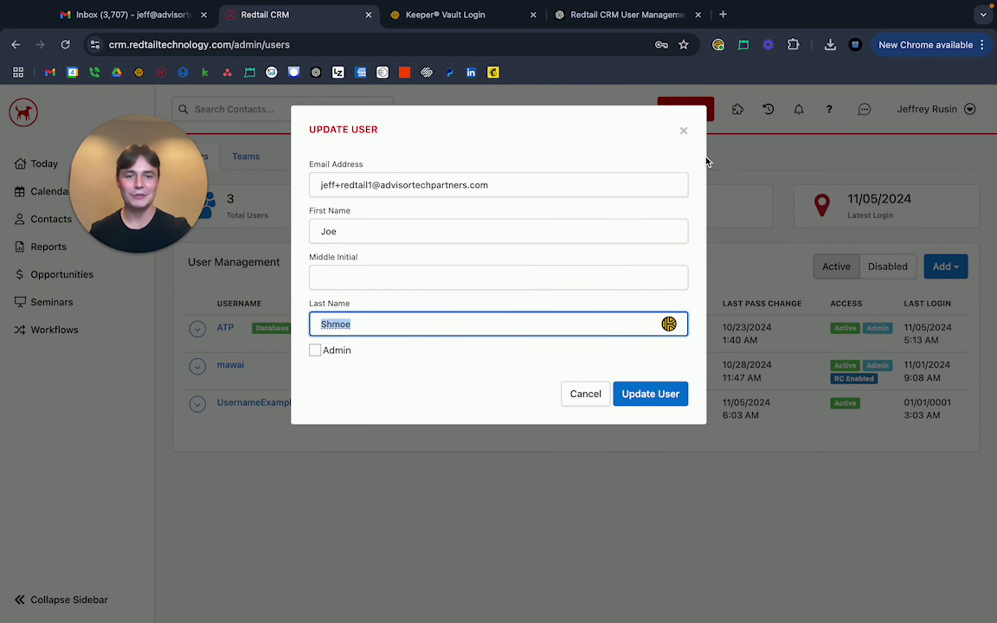
click(684, 131)
click(197, 404)
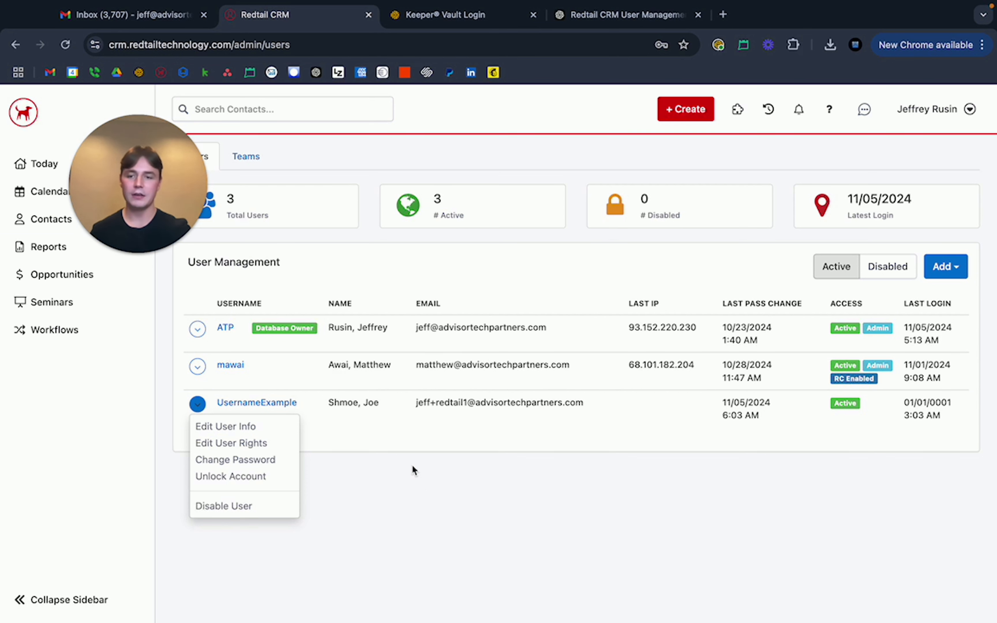
Open Edit User Rights for UsernameExample and uncheck Delete Contact.
click(557, 430)
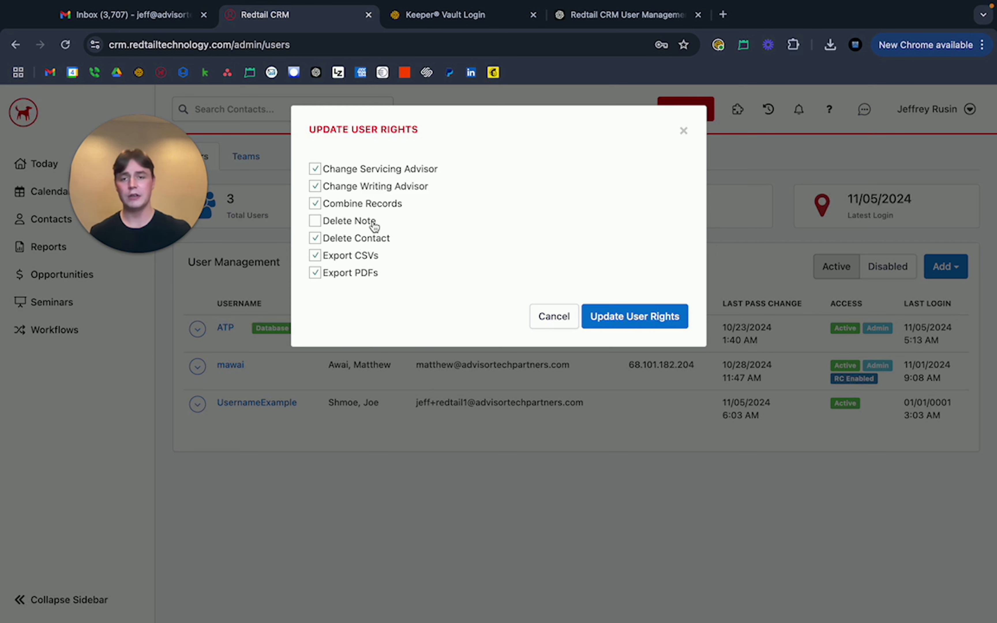
click(358, 239)
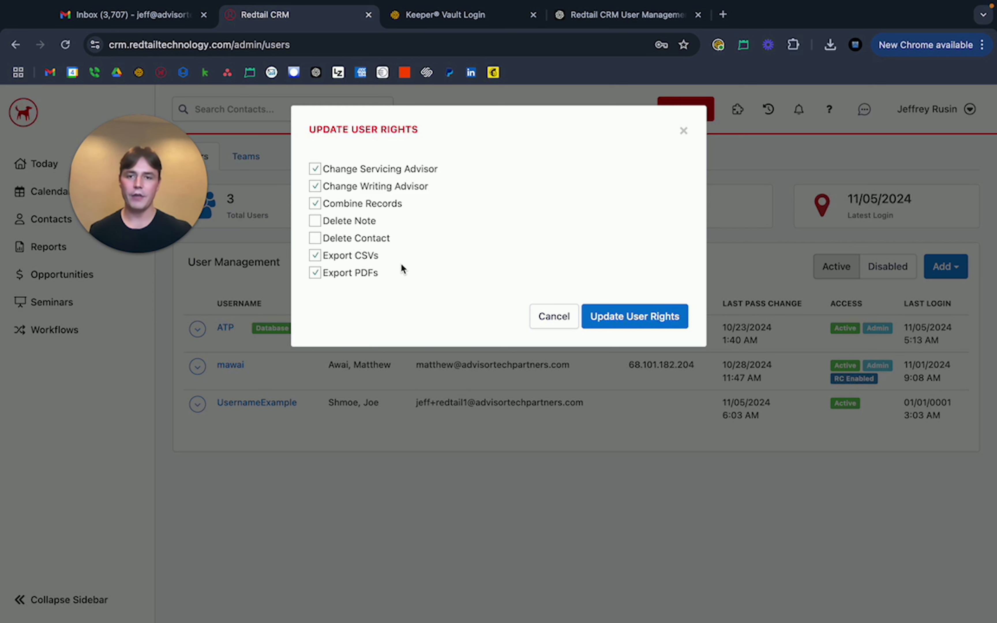
Toggle Export CSVs and Export PDFs off and back on, then save with Update User Rights.
click(355, 255)
click(352, 273)
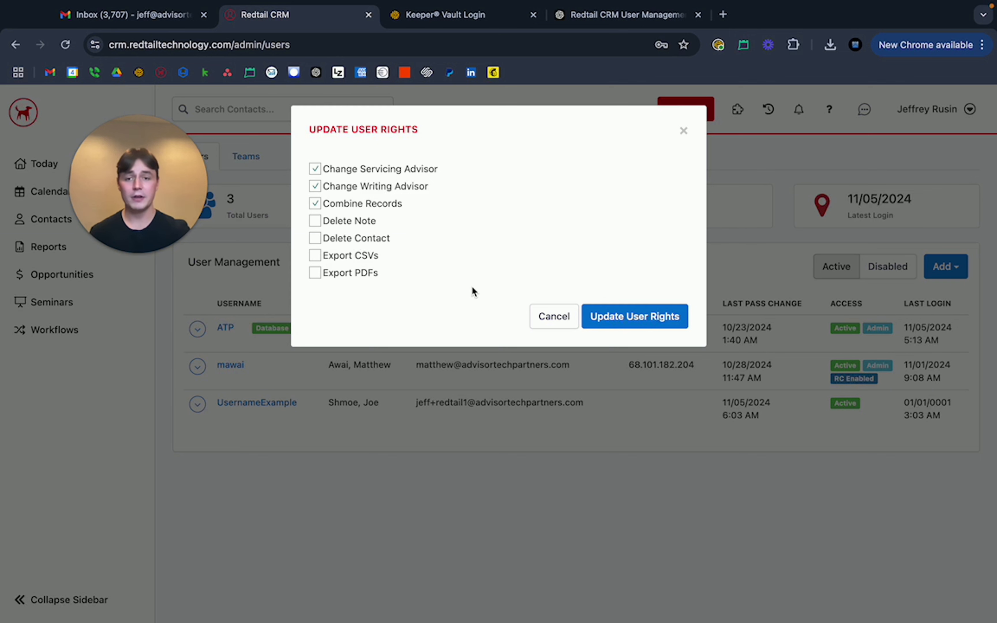
click(363, 257)
click(358, 273)
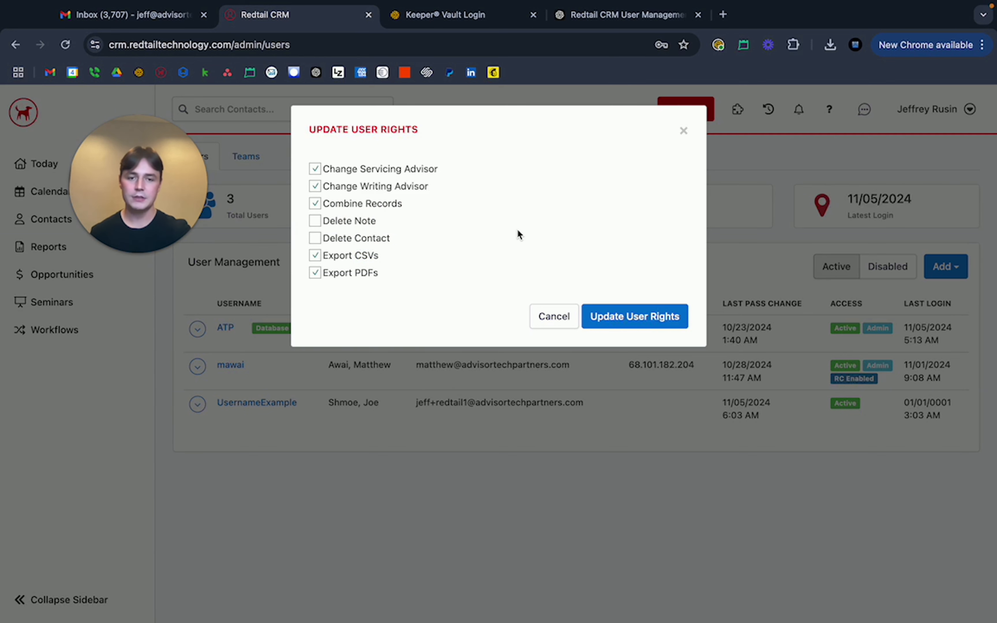
click(626, 322)
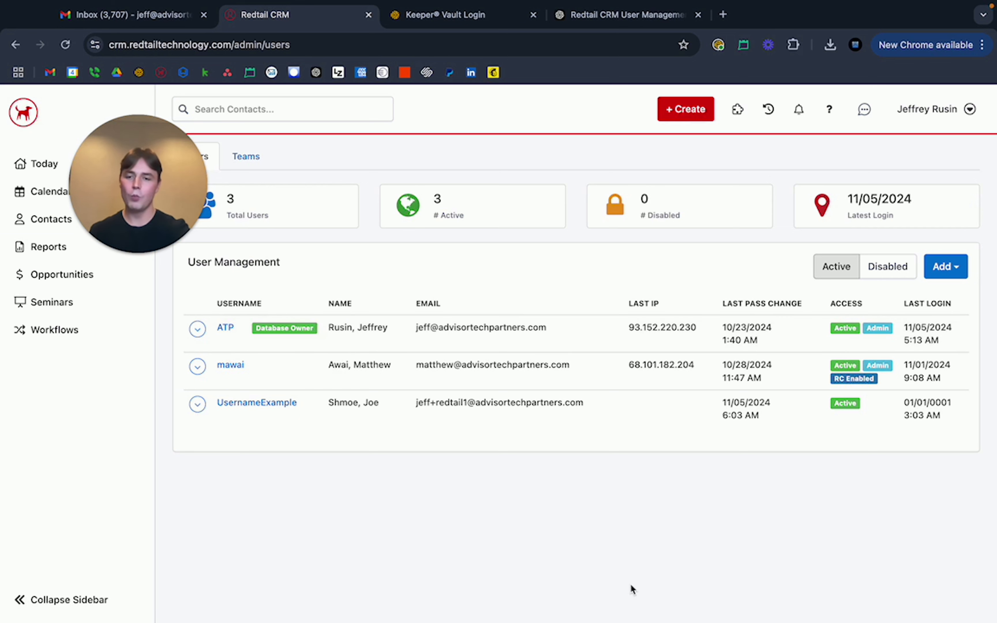
Choose Disable User for UsernameExample and confirm it in the dialog.
click(197, 404)
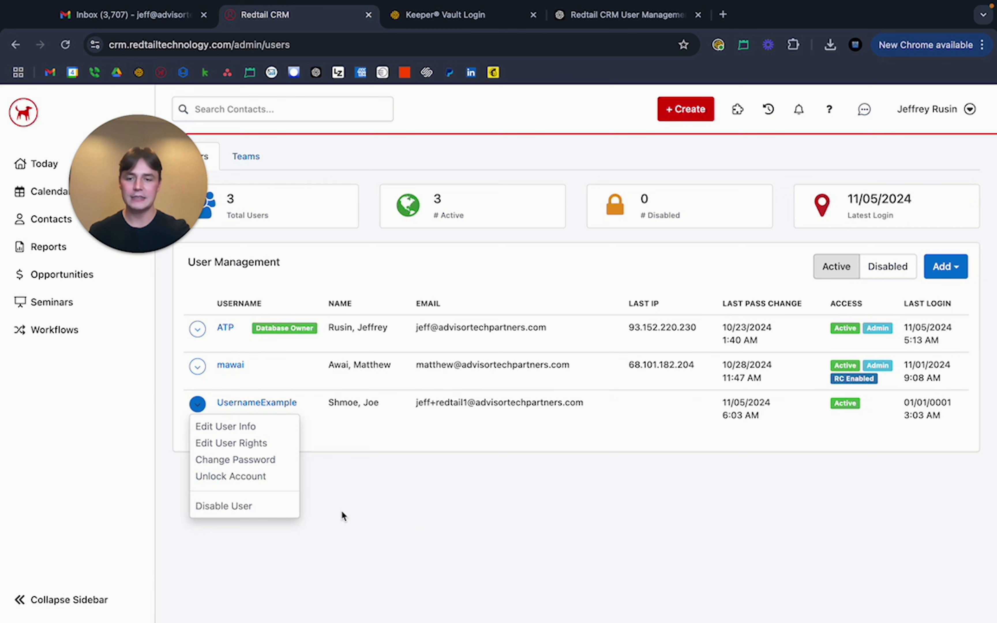
click(254, 507)
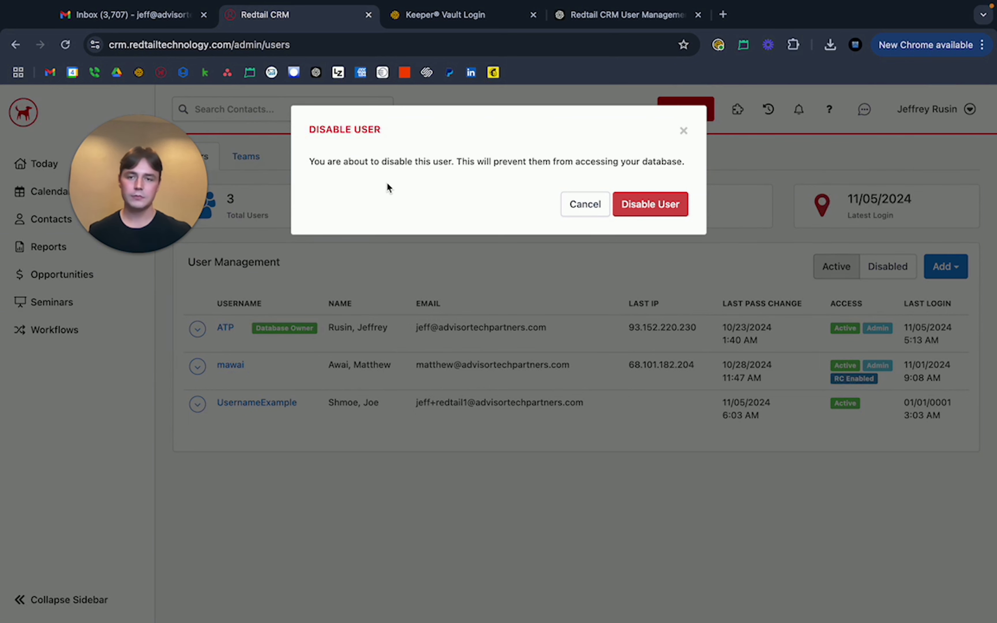
click(643, 213)
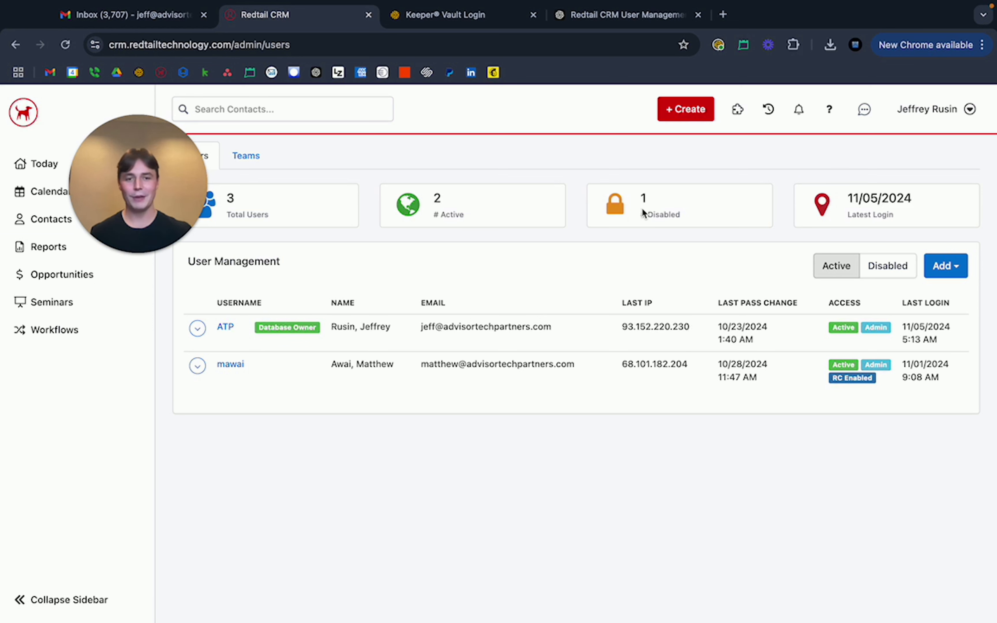
Highlight the User Management heading, then filter the table to Disabled users.
click(764, 262)
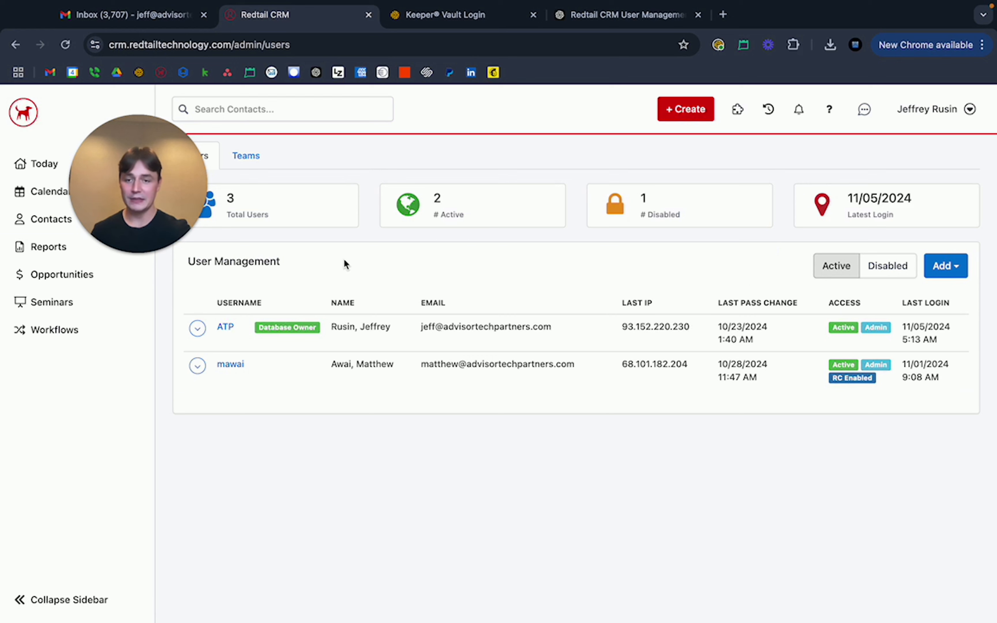
drag(188, 261, 371, 276)
click(373, 275)
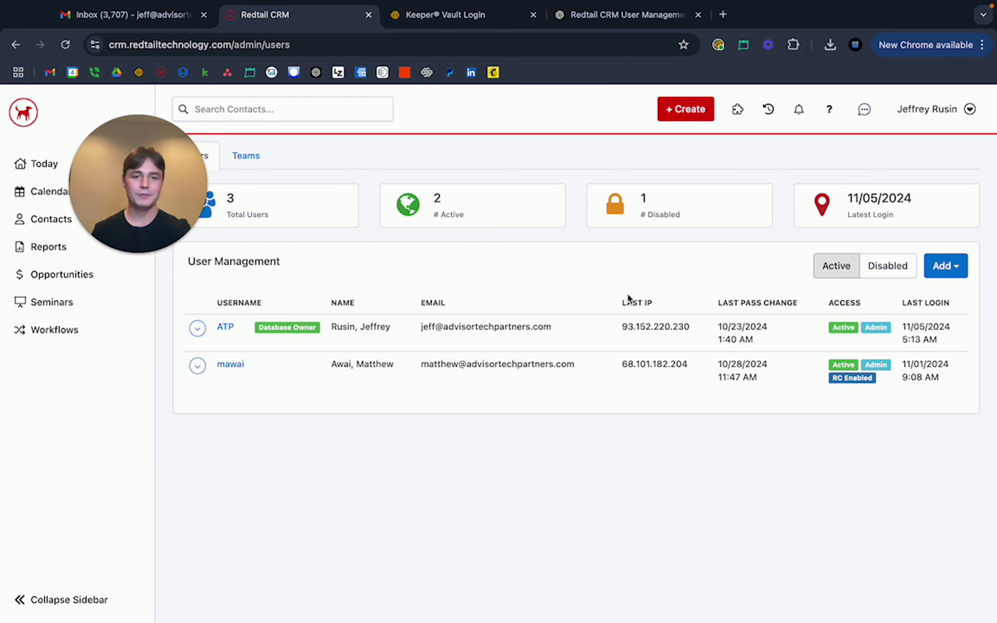
click(889, 265)
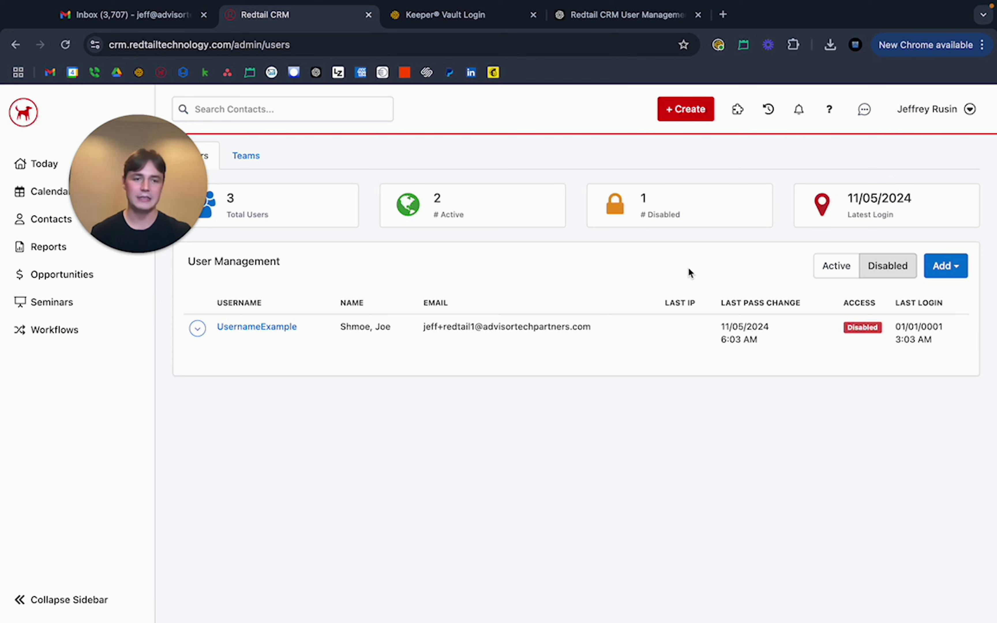
Switch between the Active and Disabled filters, ending on the two active users.
click(836, 265)
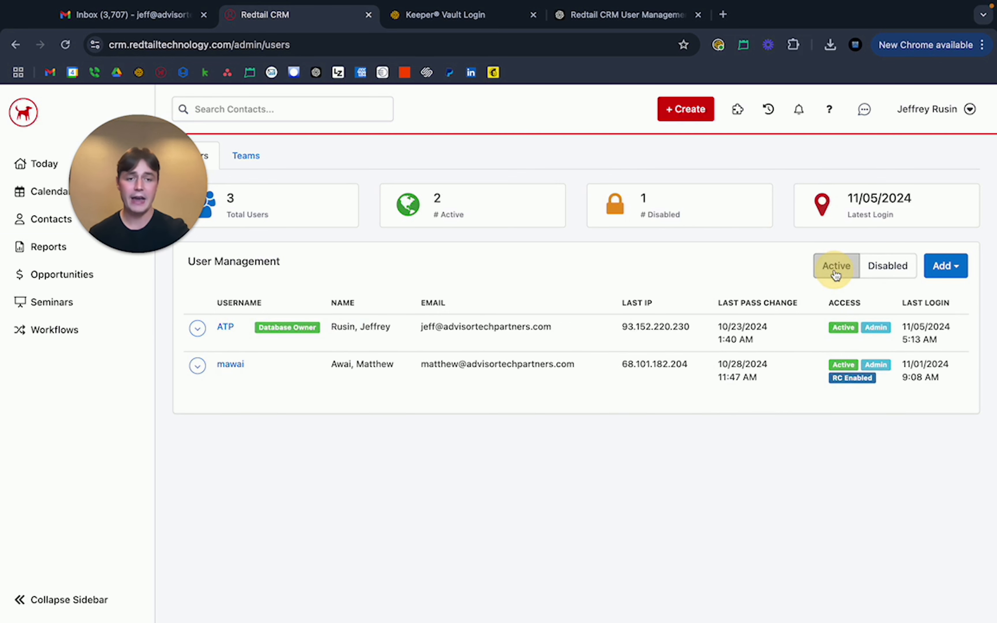
click(889, 269)
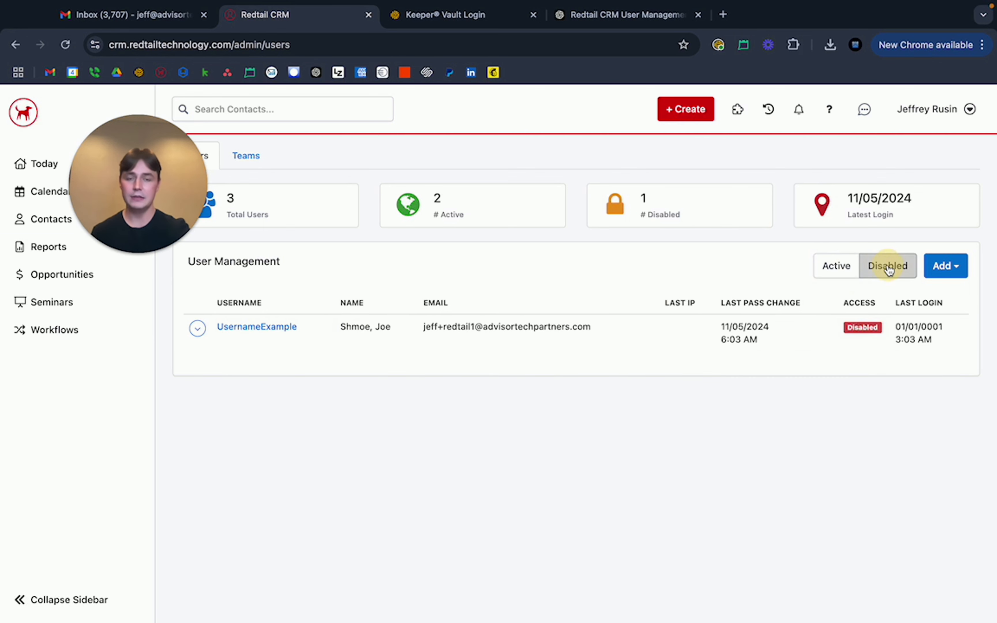
click(835, 267)
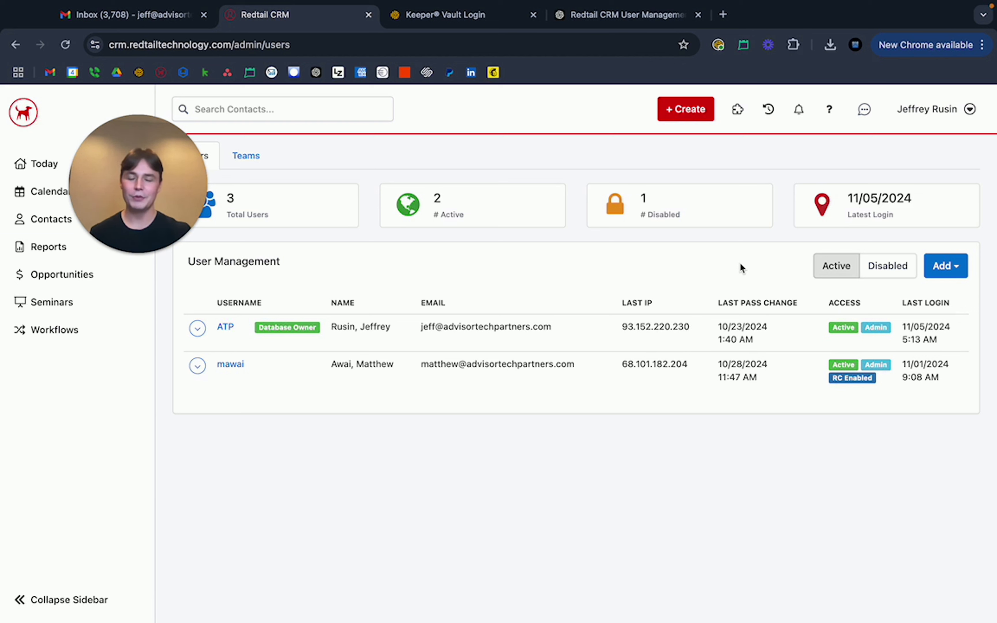
Filter User Management to disabled users, leaving only the new user listed as Disabled.
click(886, 268)
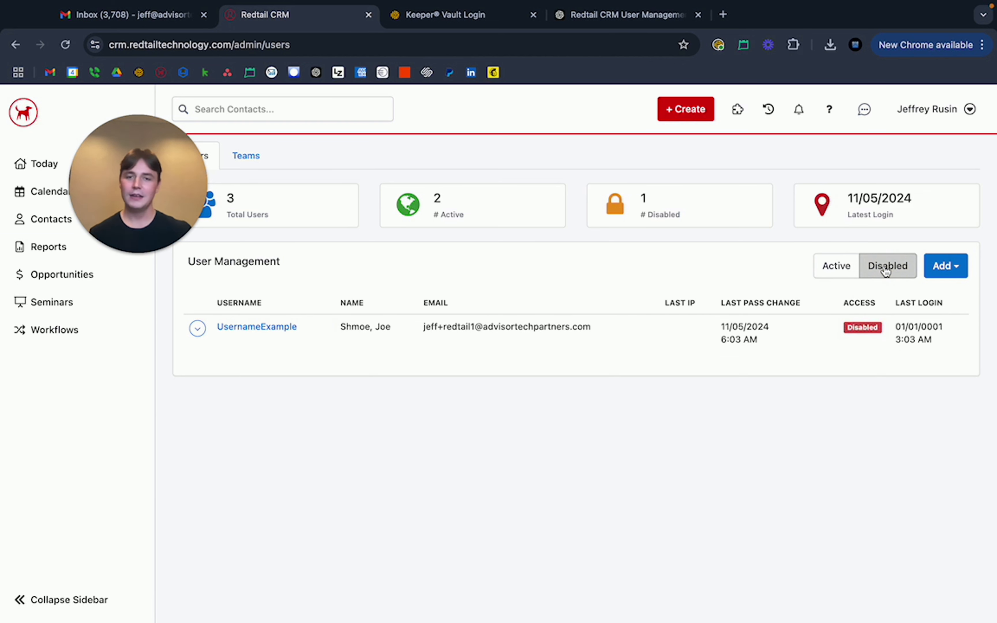